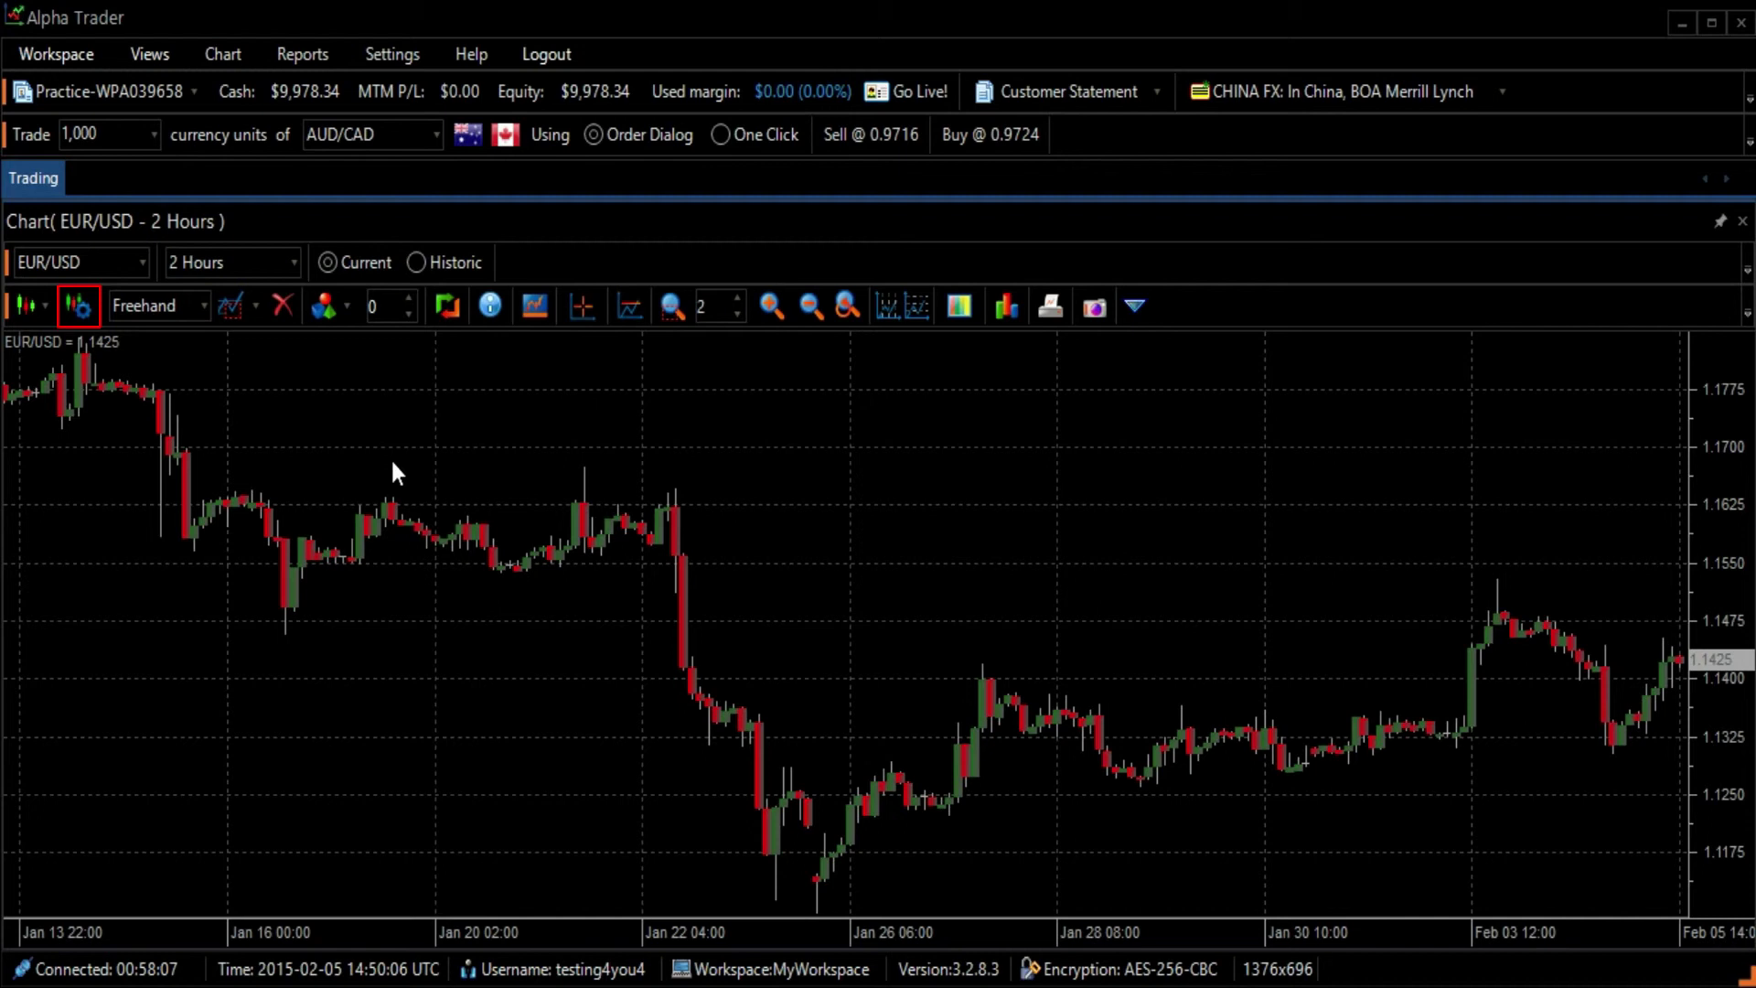
# Select Price Rate of Change from the Oscillators indicators and open its colour picker (periods 12).
pyautogui.click(78, 308)
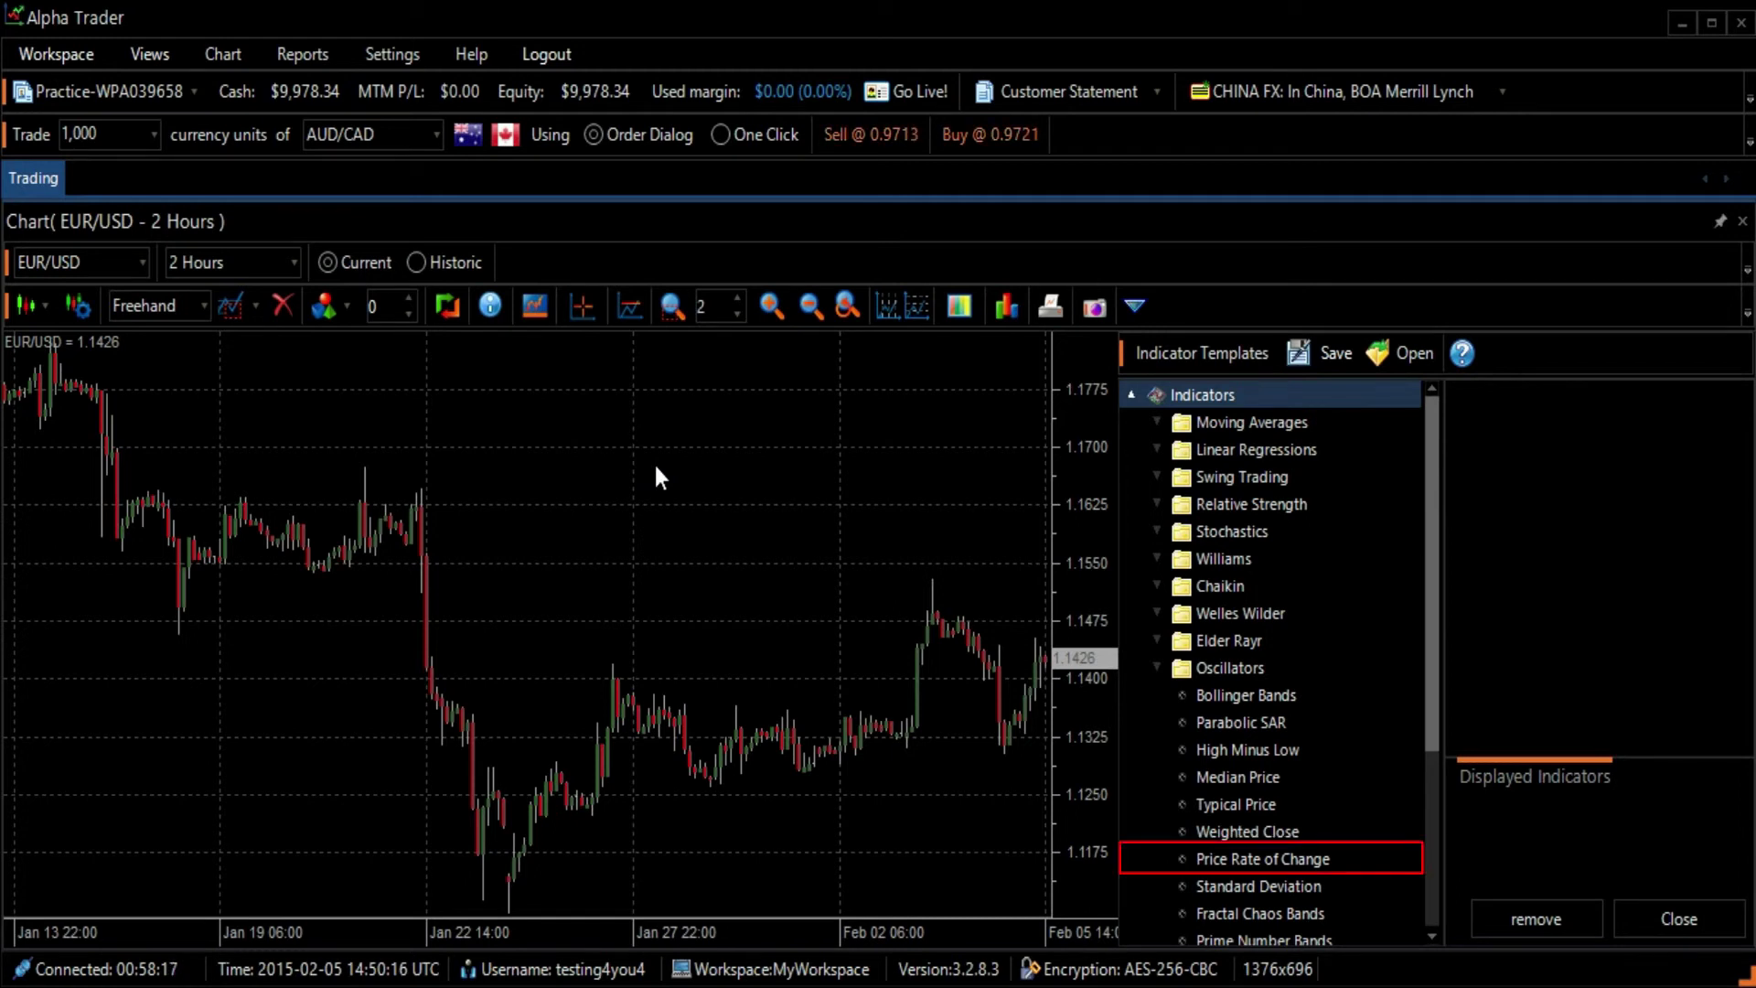
pyautogui.click(1349, 860)
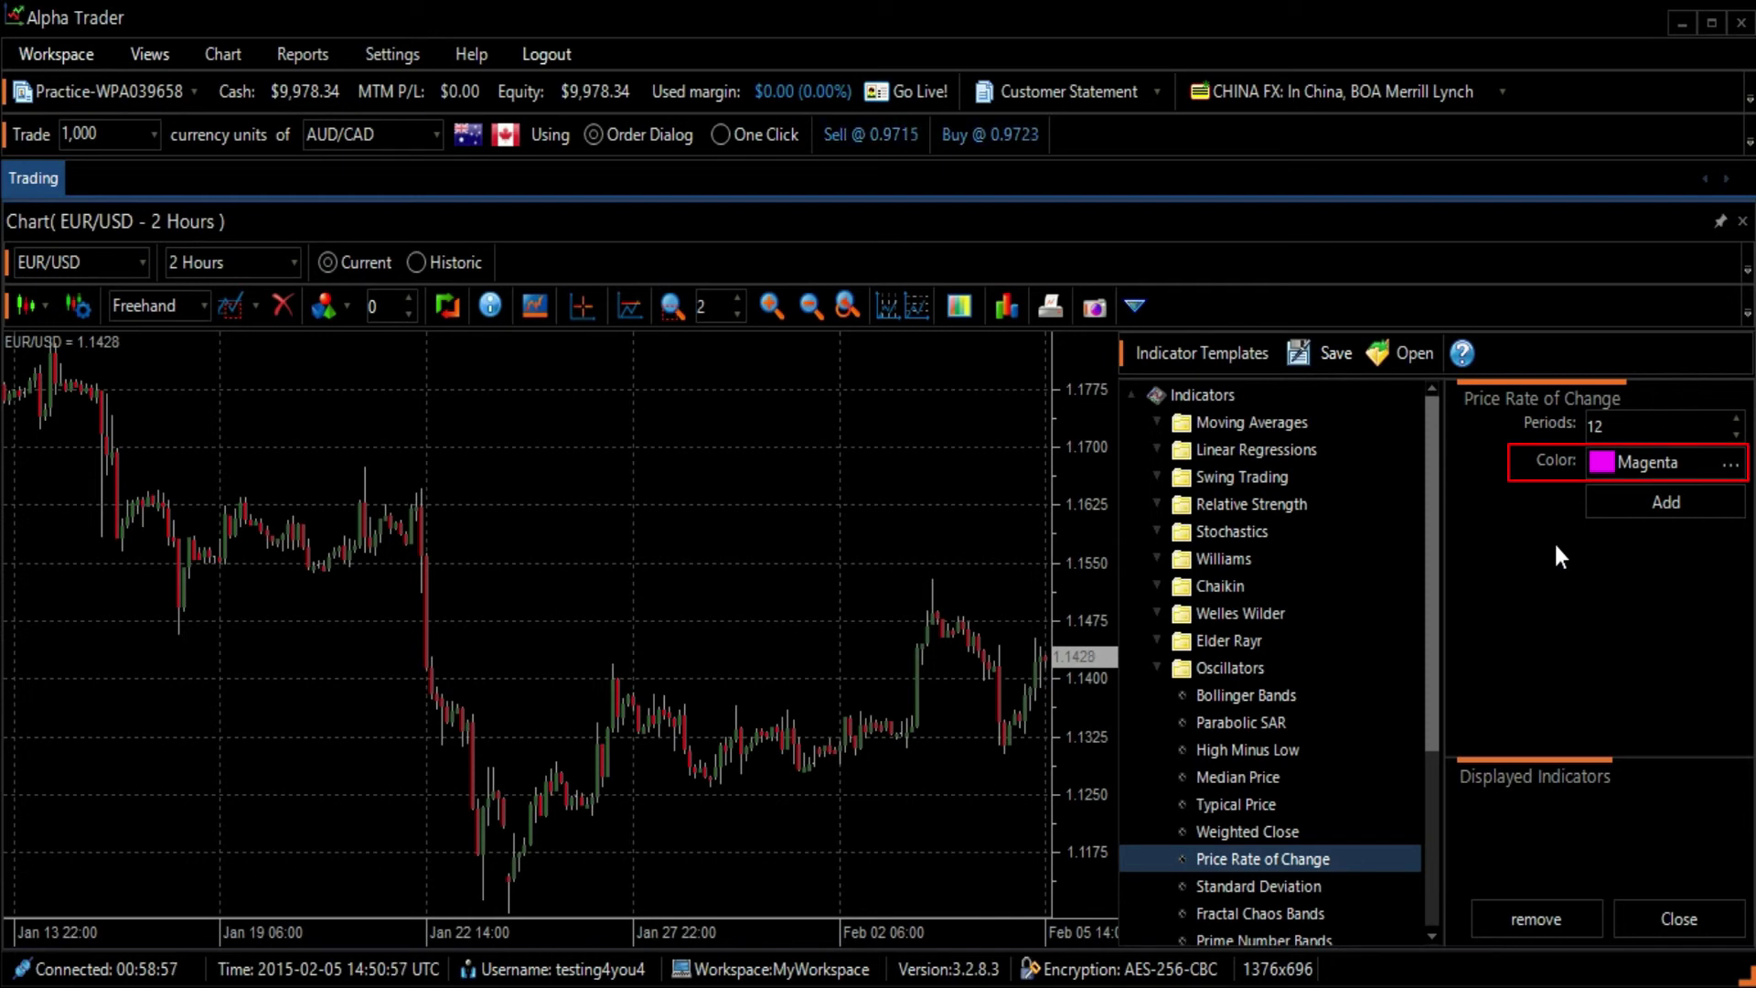
pyautogui.click(1731, 462)
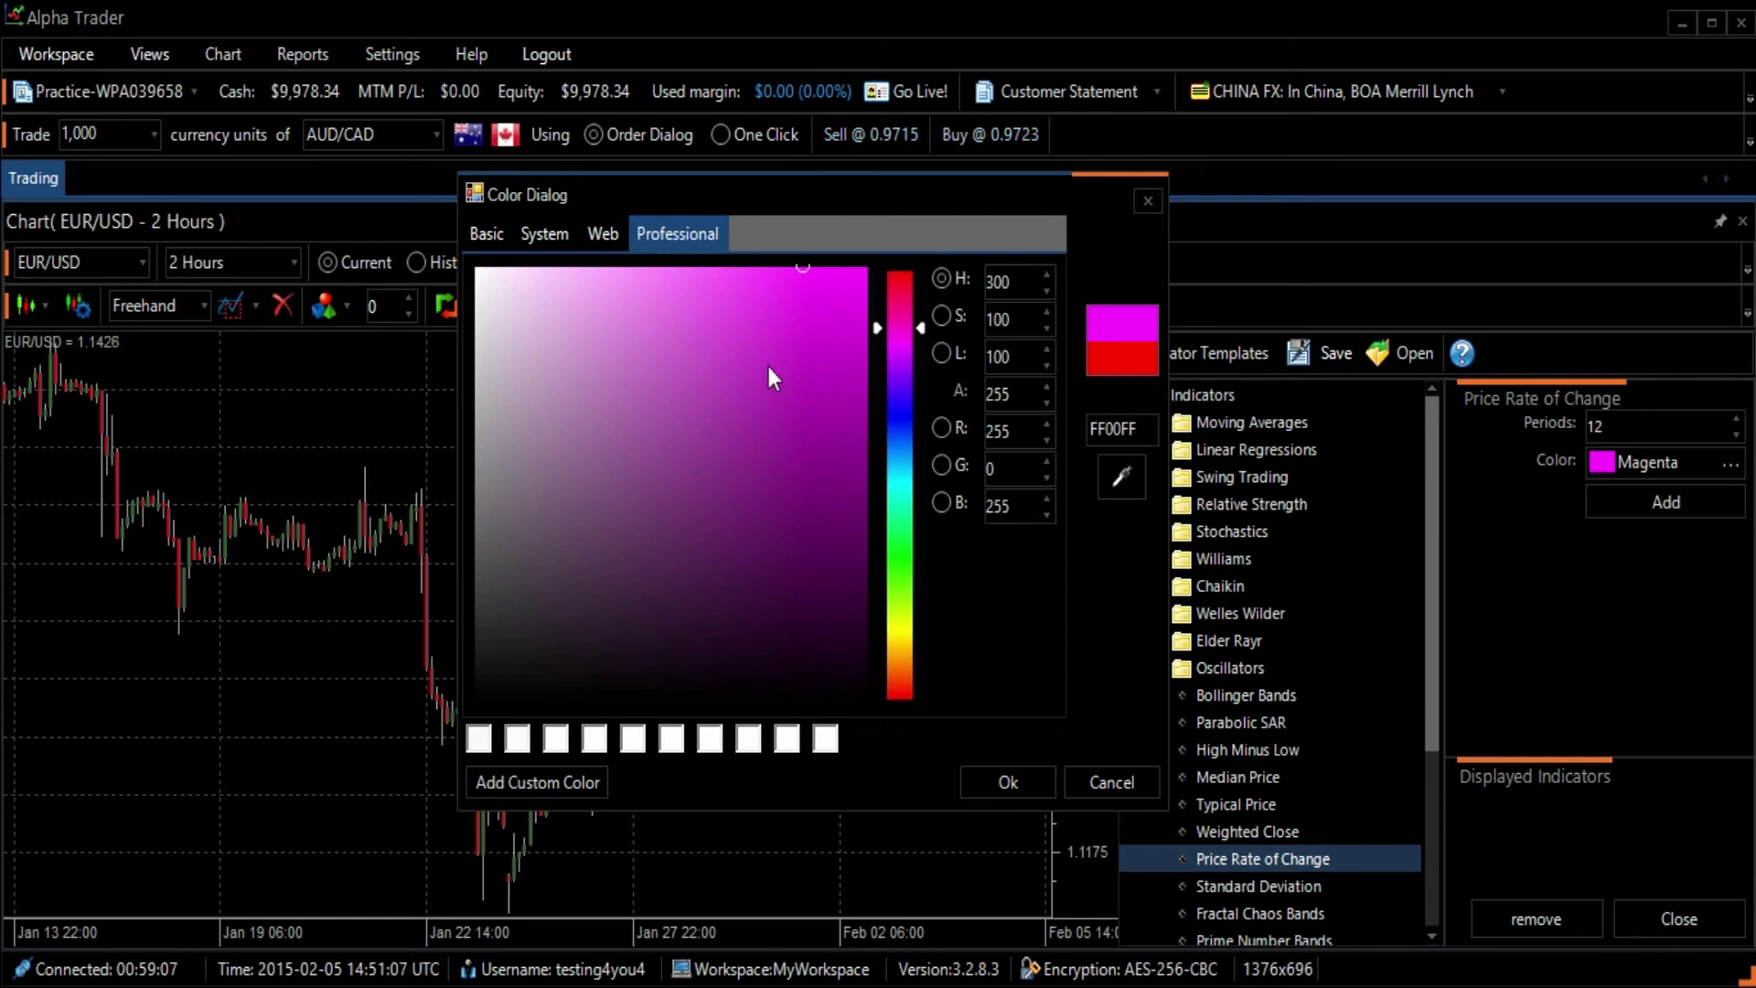
# Choose the custom magenta shade 225, 30, 225 and confirm it.
pyautogui.click(814, 317)
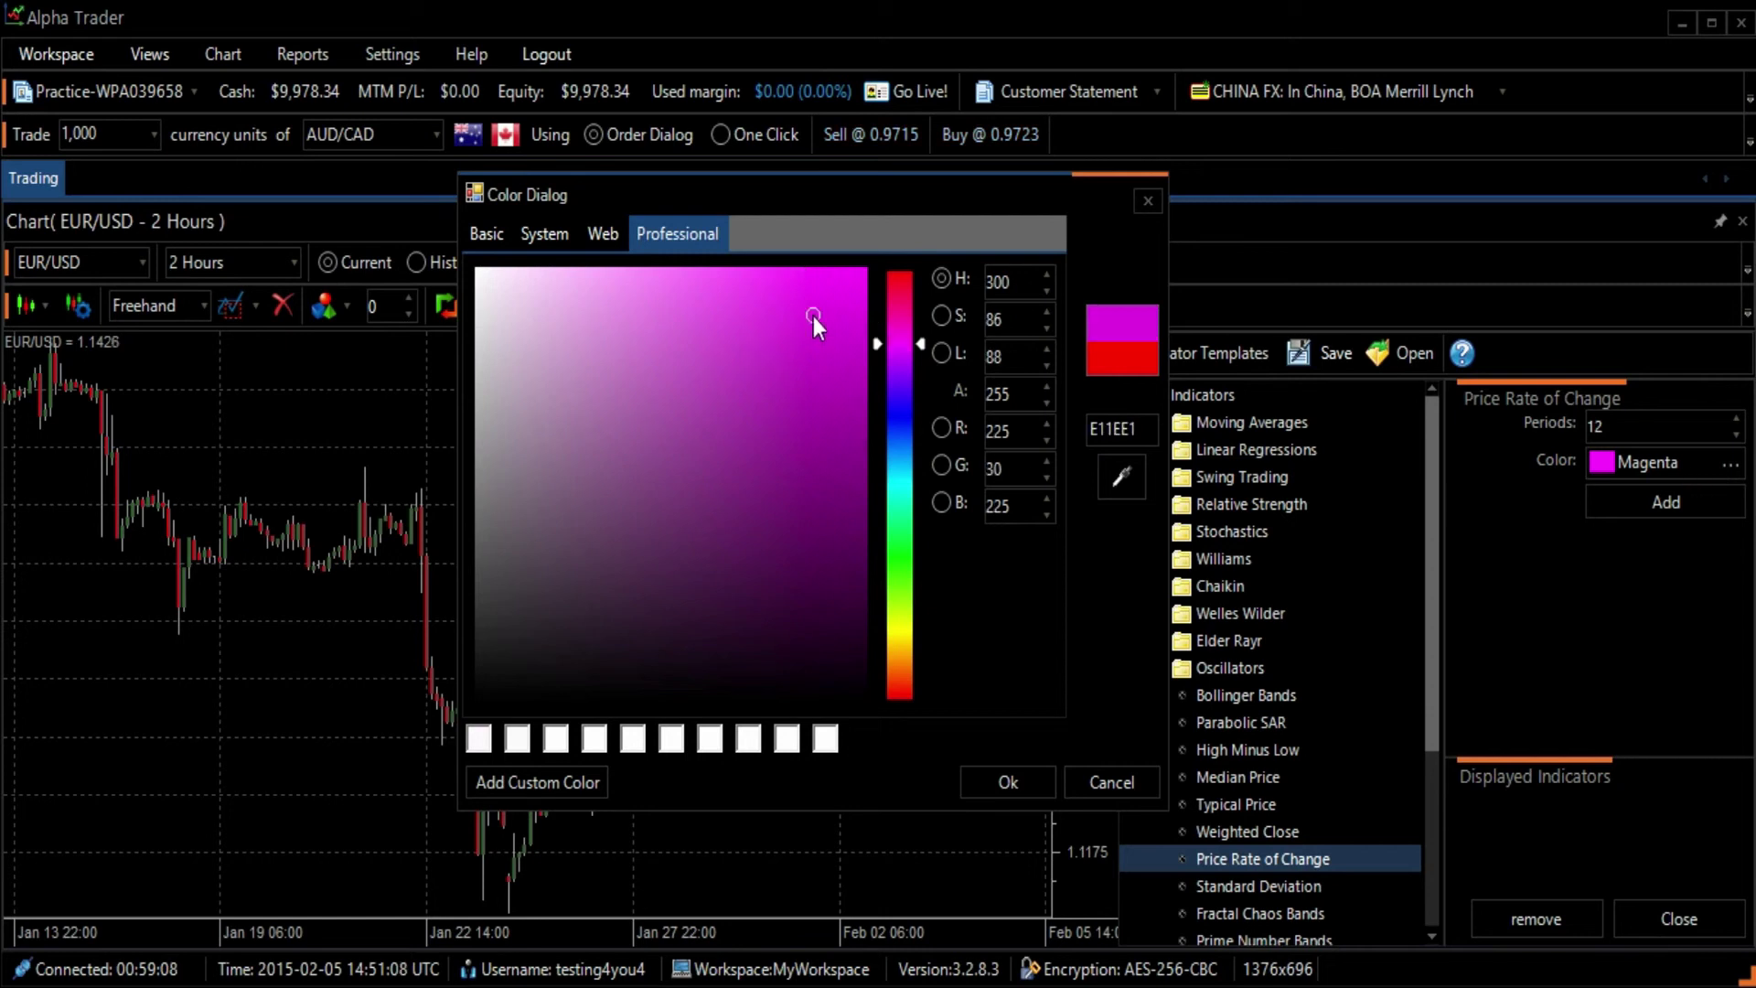
pyautogui.click(1013, 781)
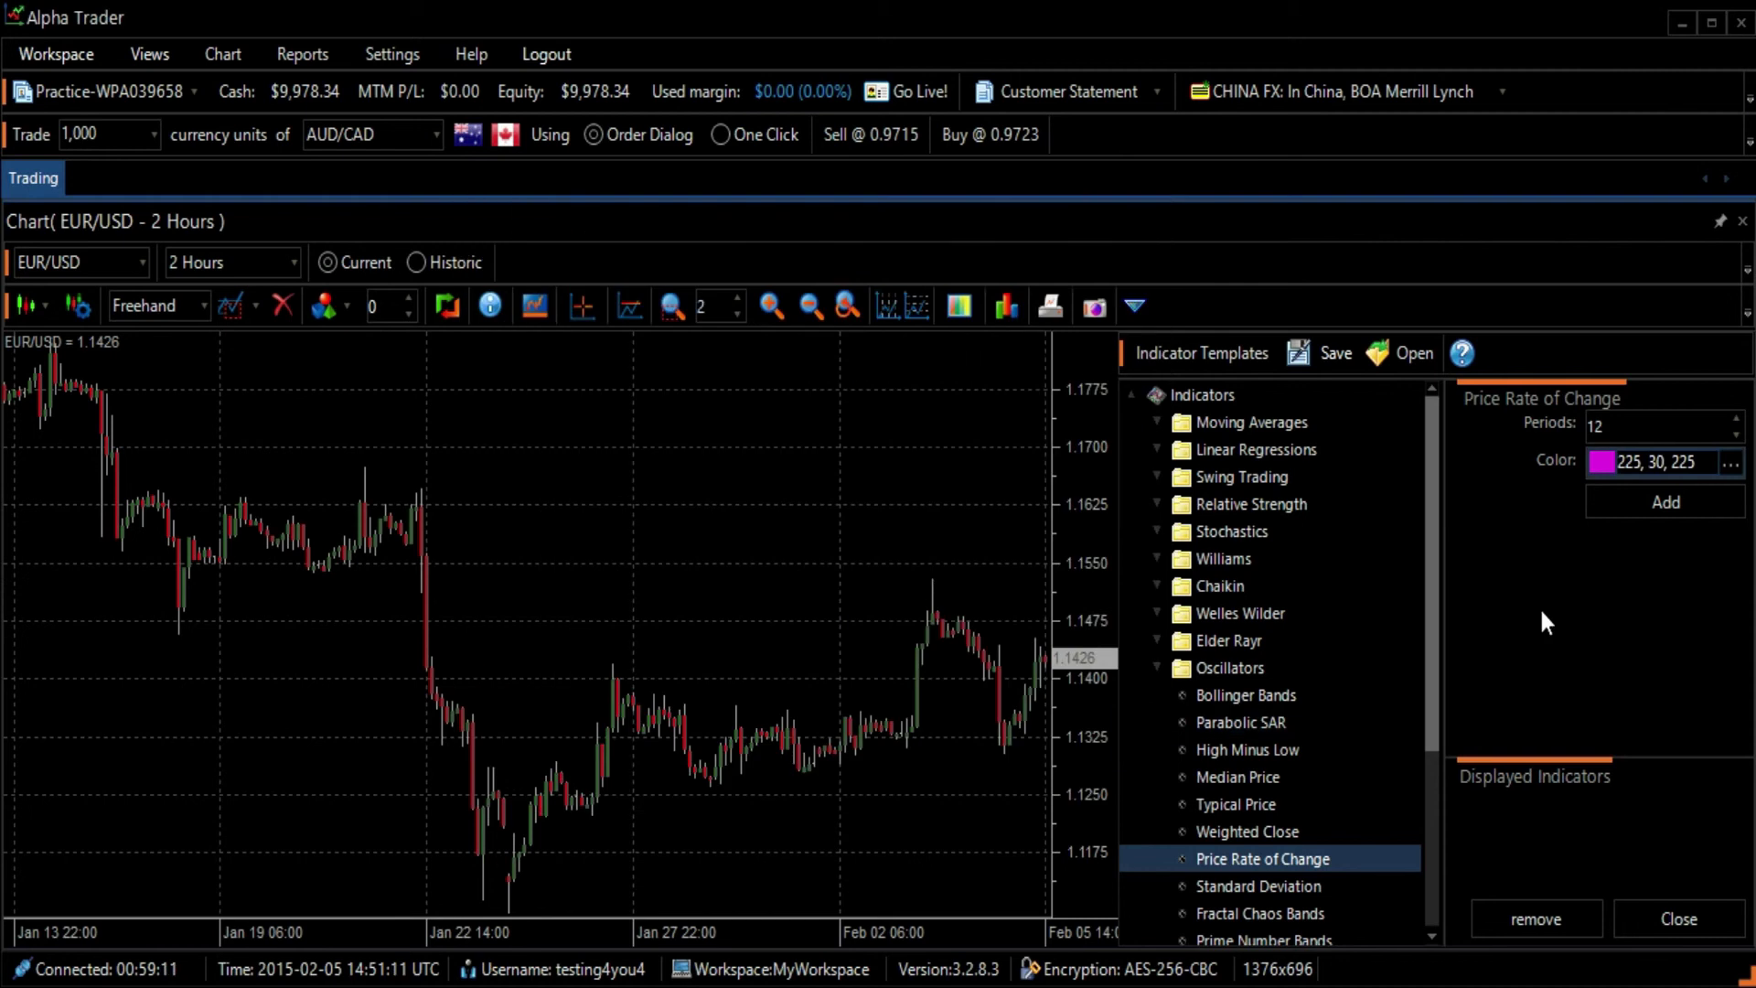
# Apply the 12-period magenta Price Rate of Change pane, then close the Indicators panel.
pyautogui.press('Tab')
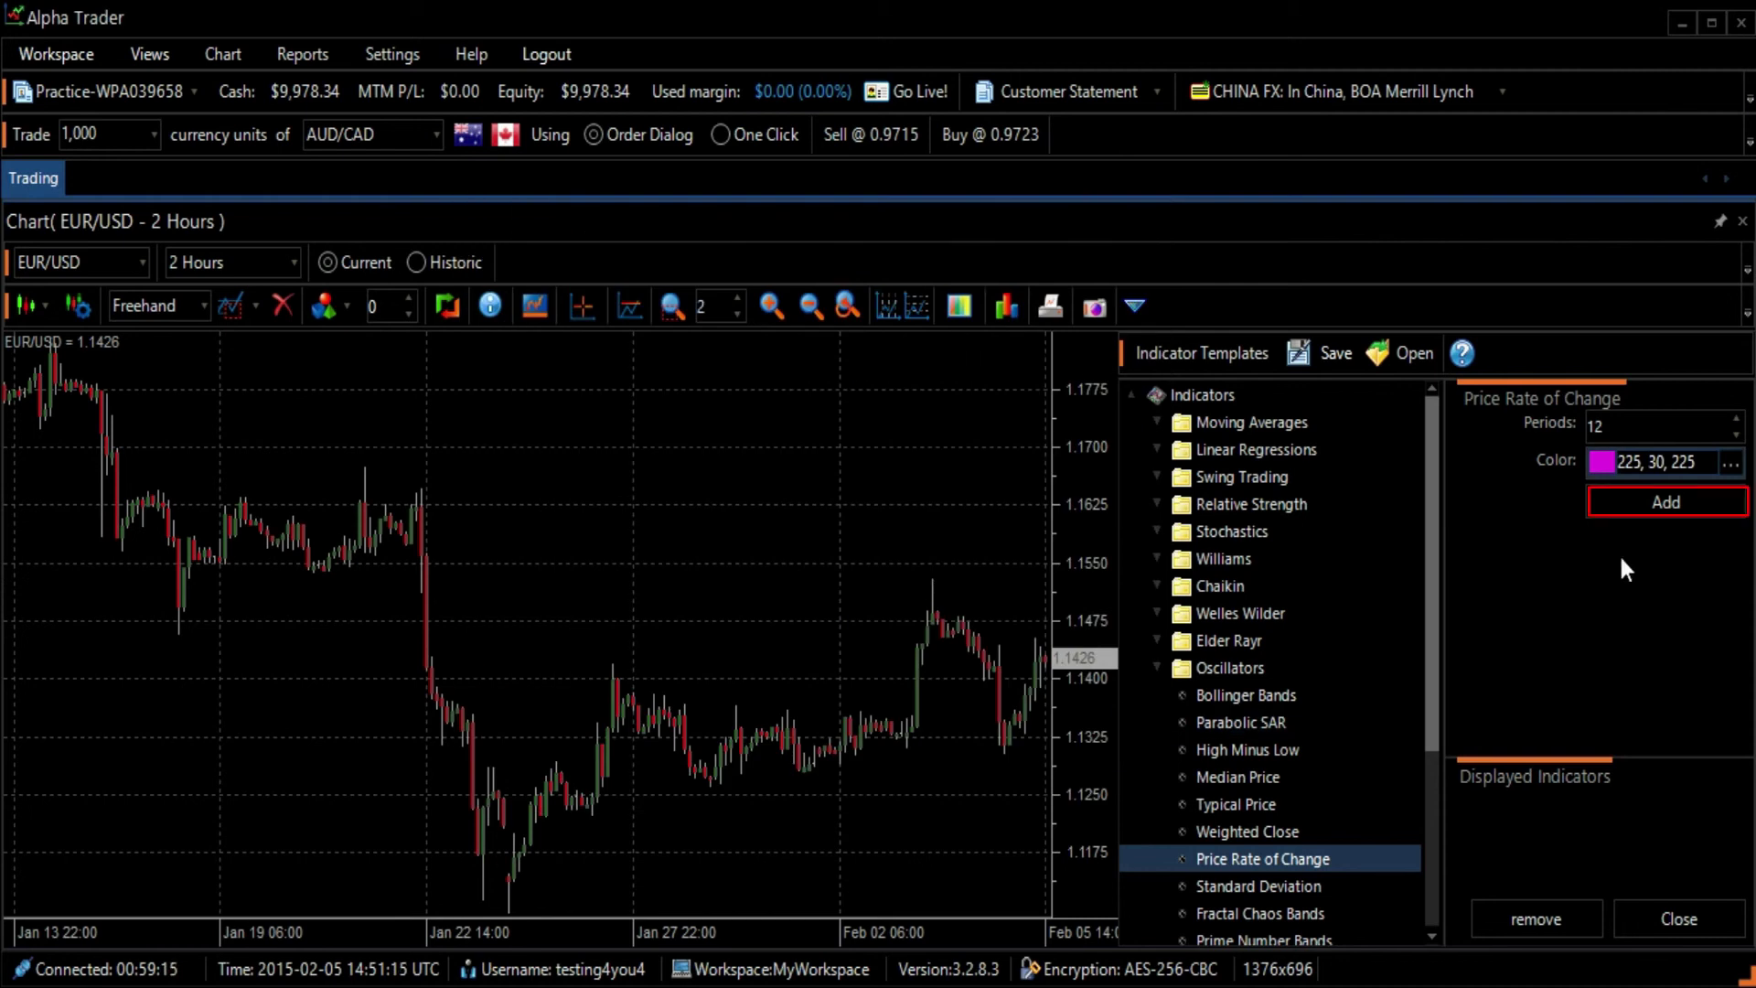
pyautogui.click(1664, 495)
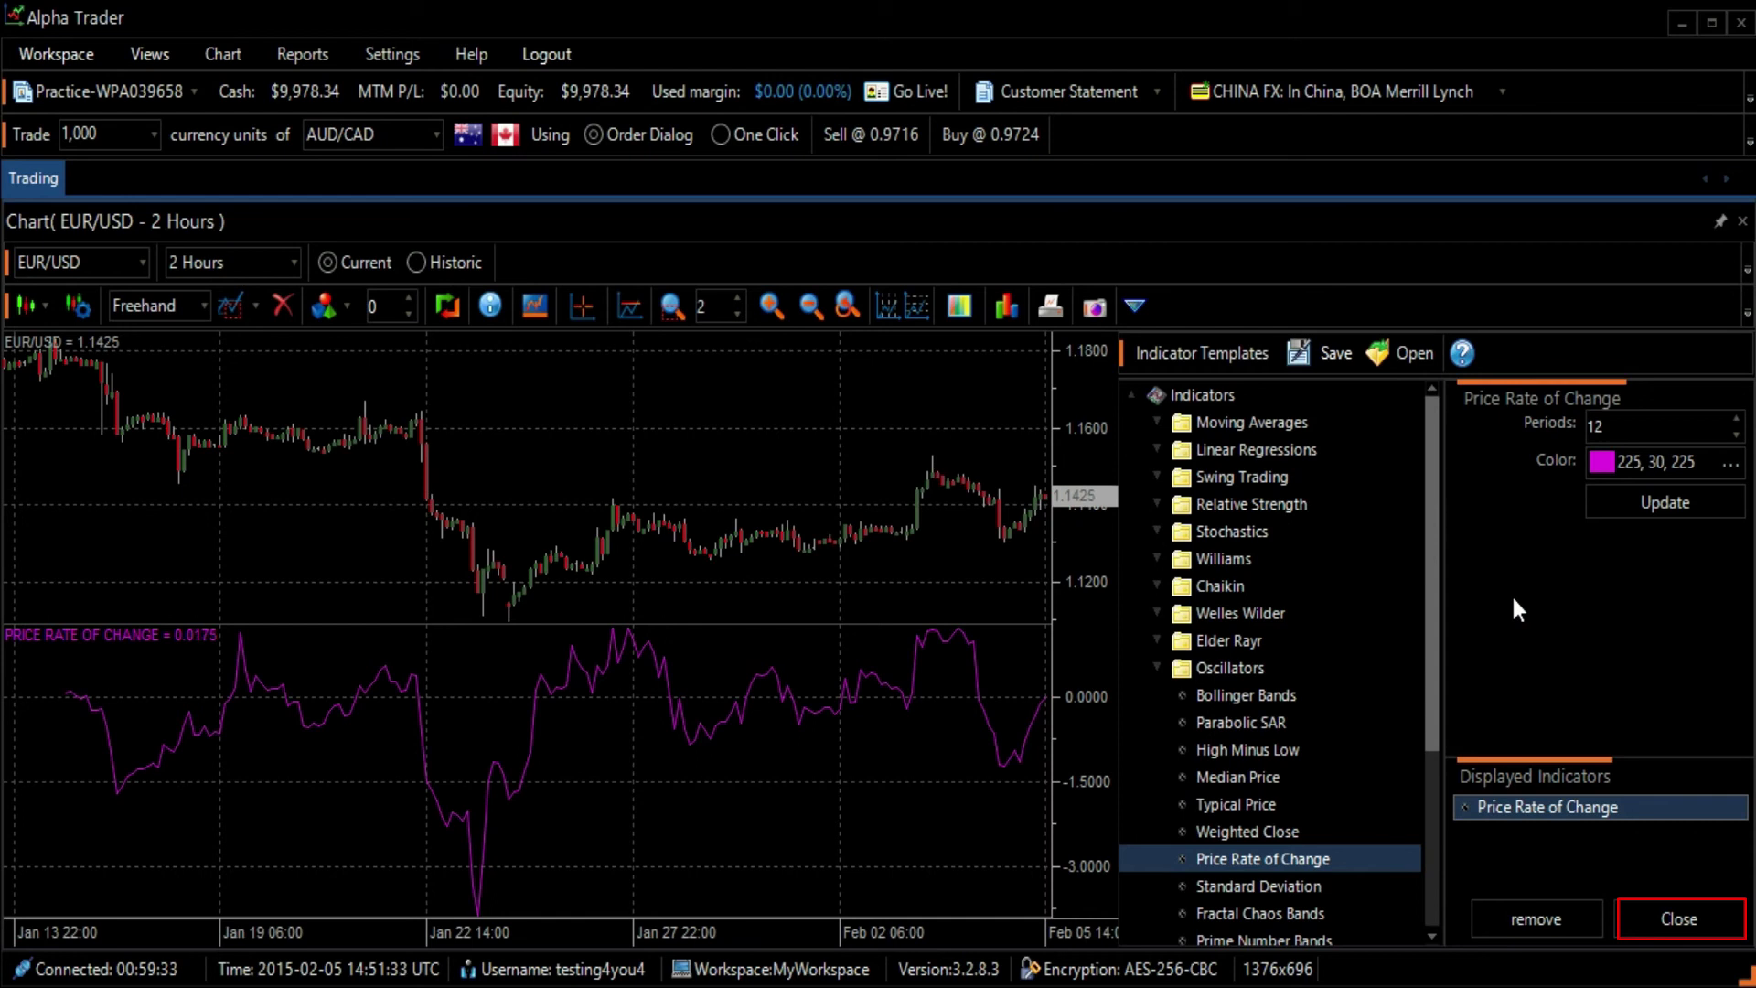
pyautogui.click(1681, 919)
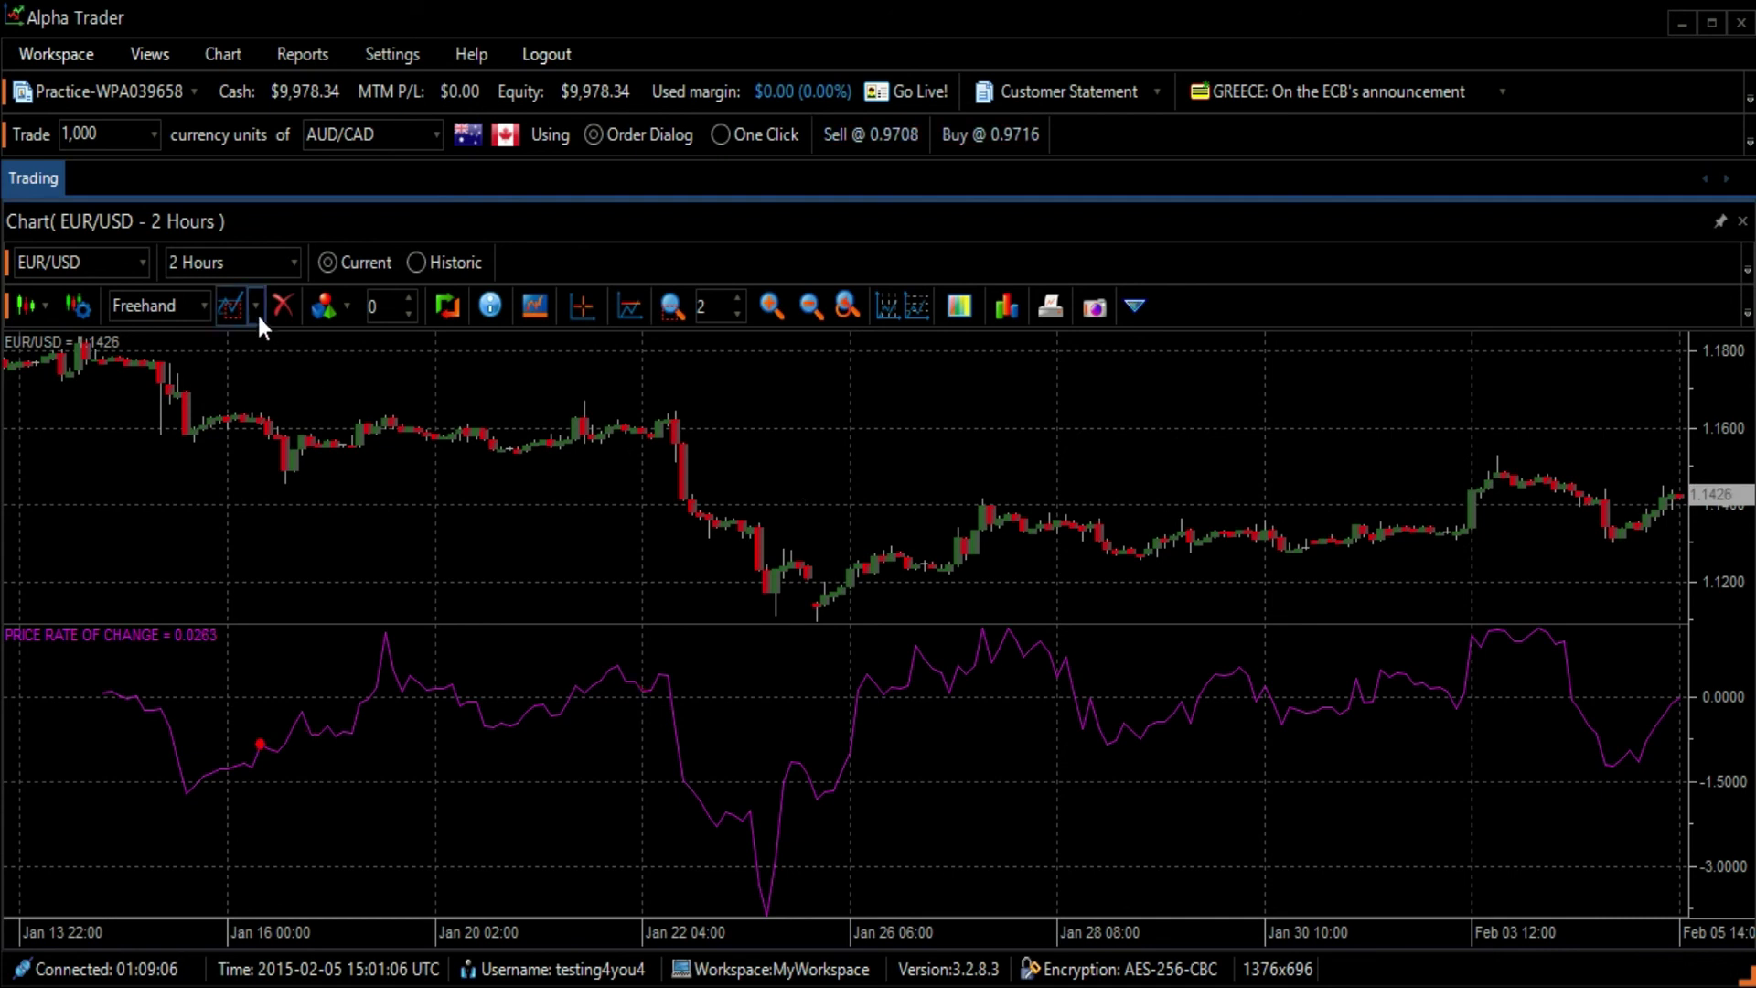
# Draw a Trend Line - Segment connecting the descending indicator peaks of Jan 16 and Jan 22.
pyautogui.click(256, 311)
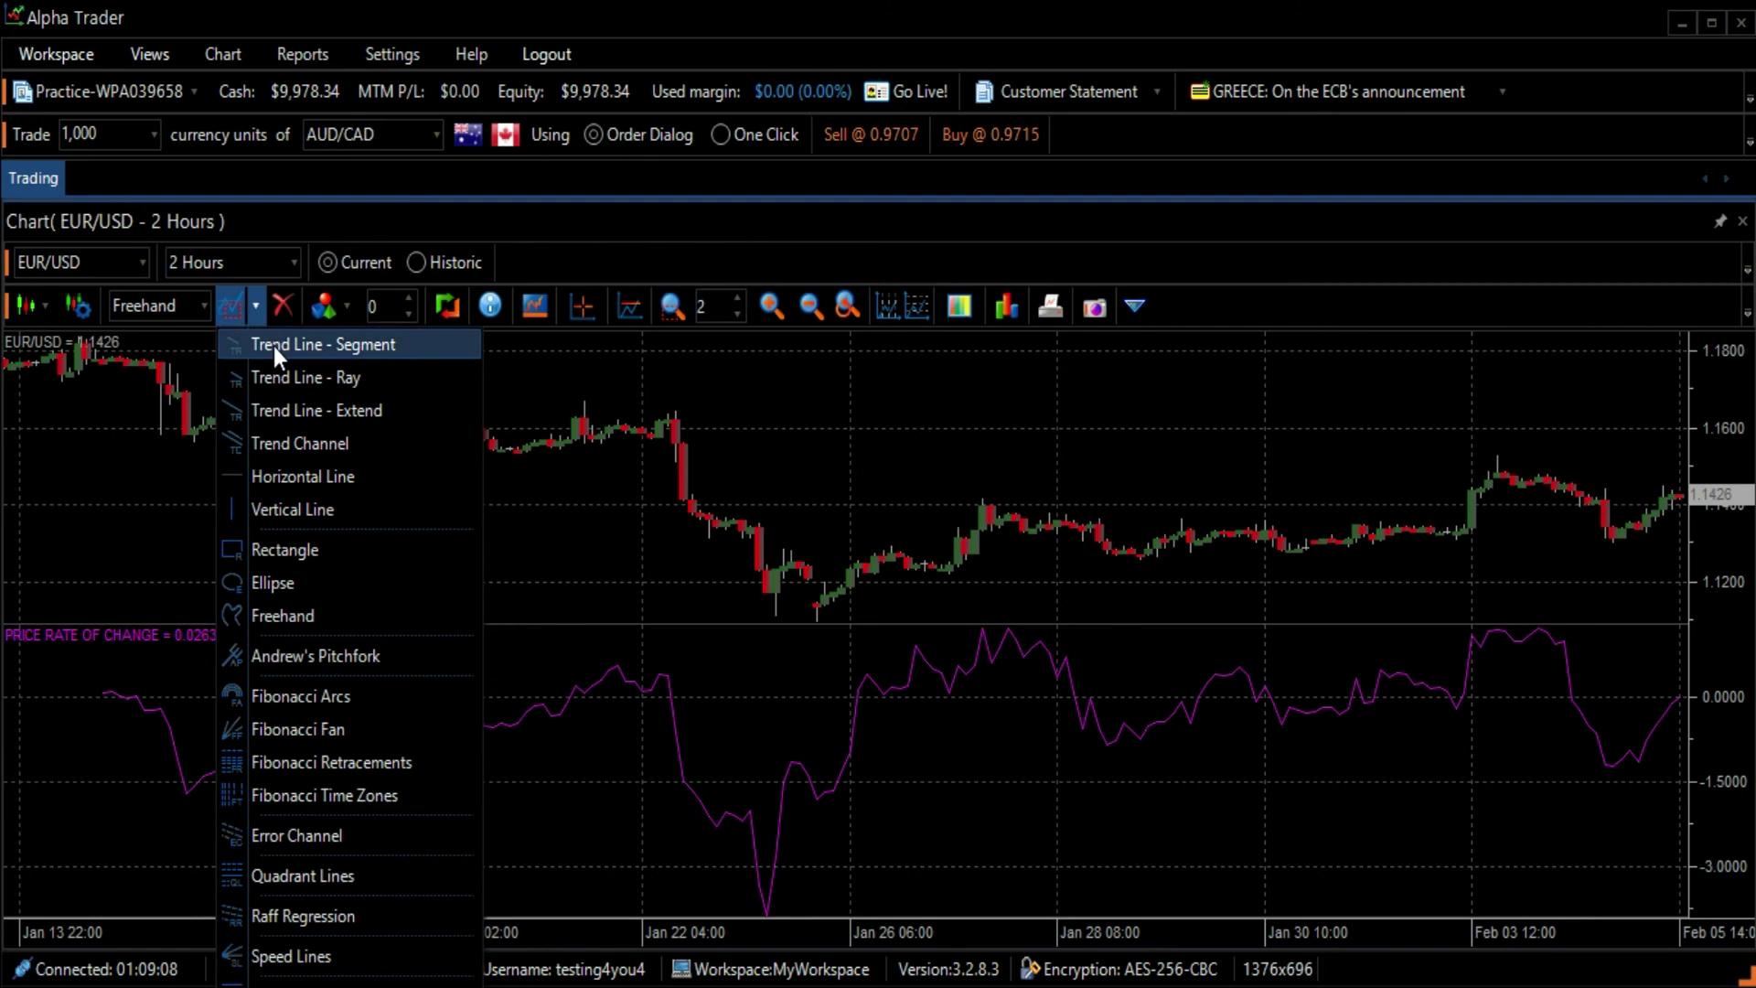
pyautogui.click(274, 345)
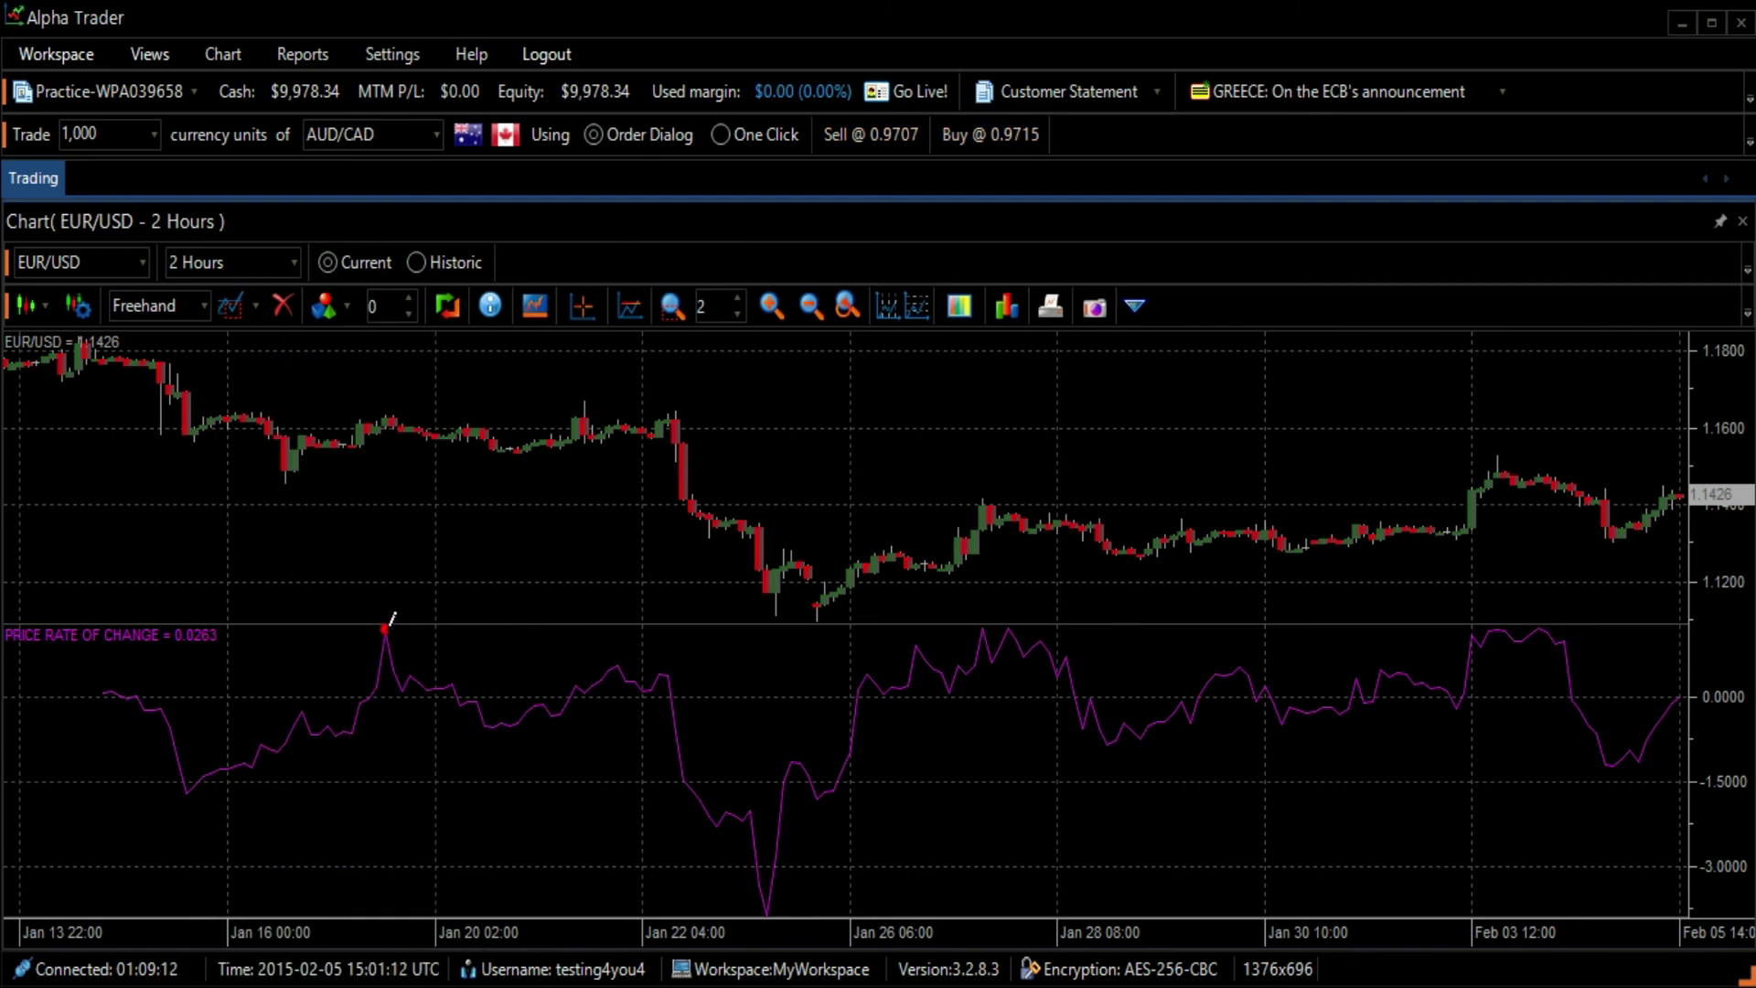
pyautogui.moveTo(389, 626); pyautogui.dragTo(617, 663)
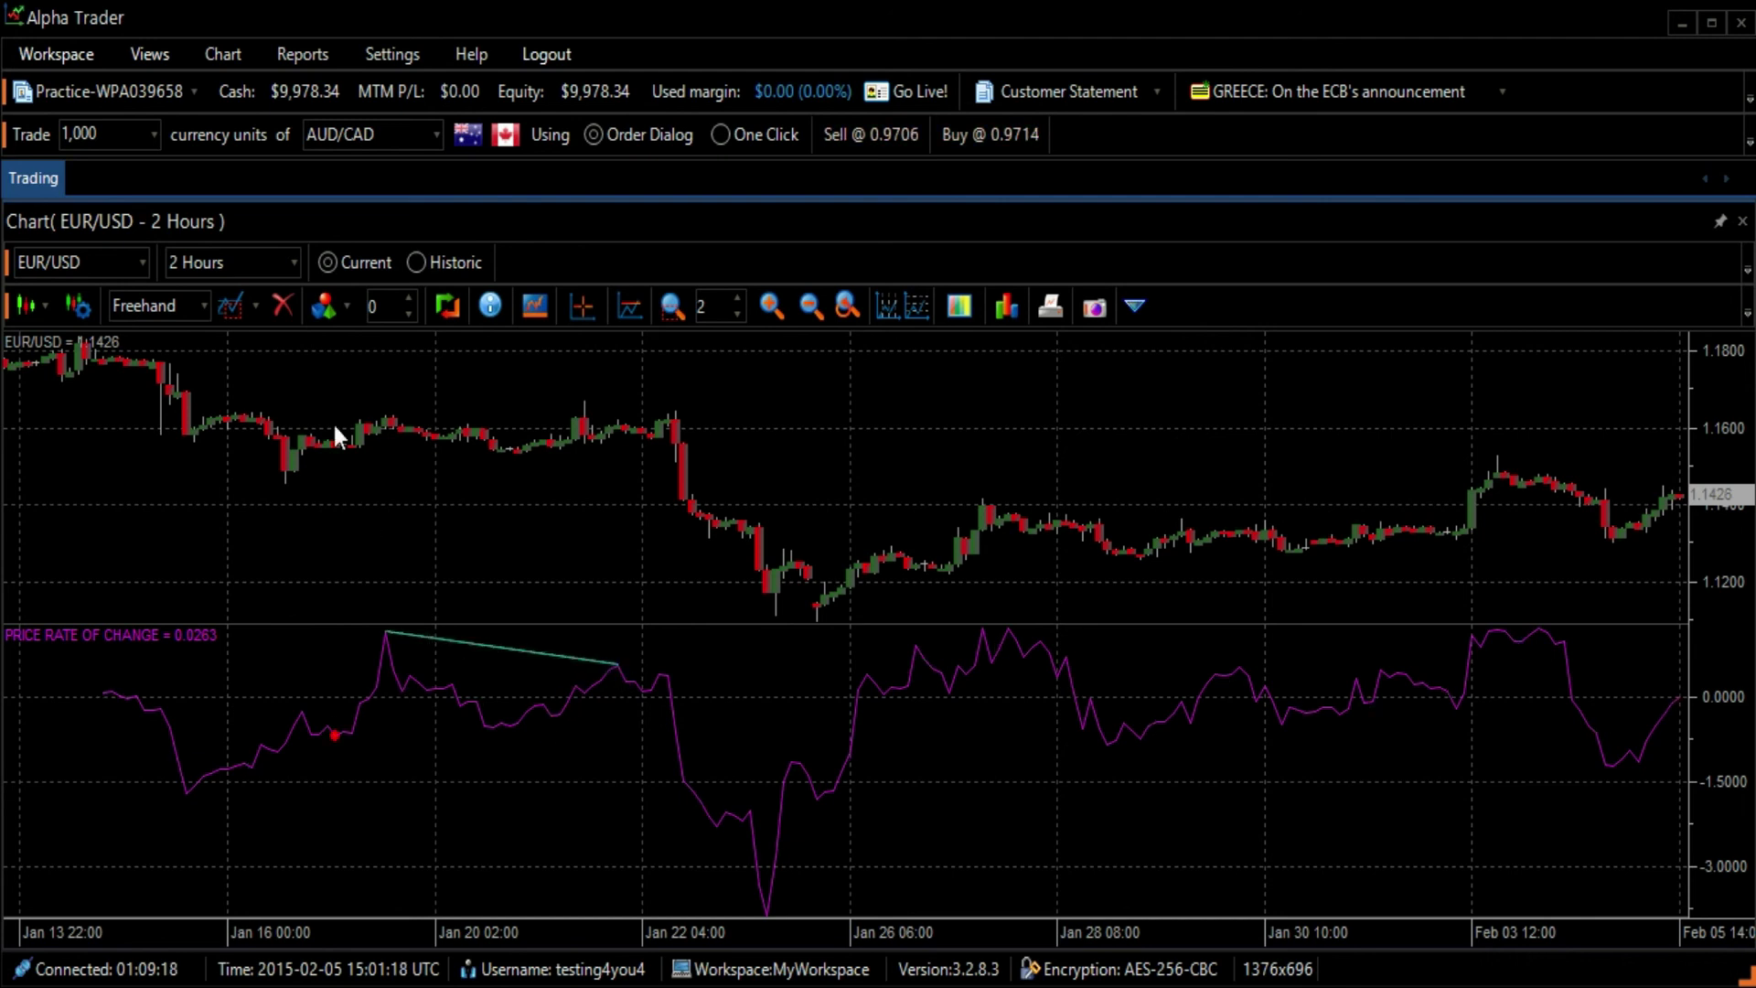
# Draw a Trend Line - Segment across the rising EUR/USD candle highs near Jan 20.
pyautogui.click(258, 312)
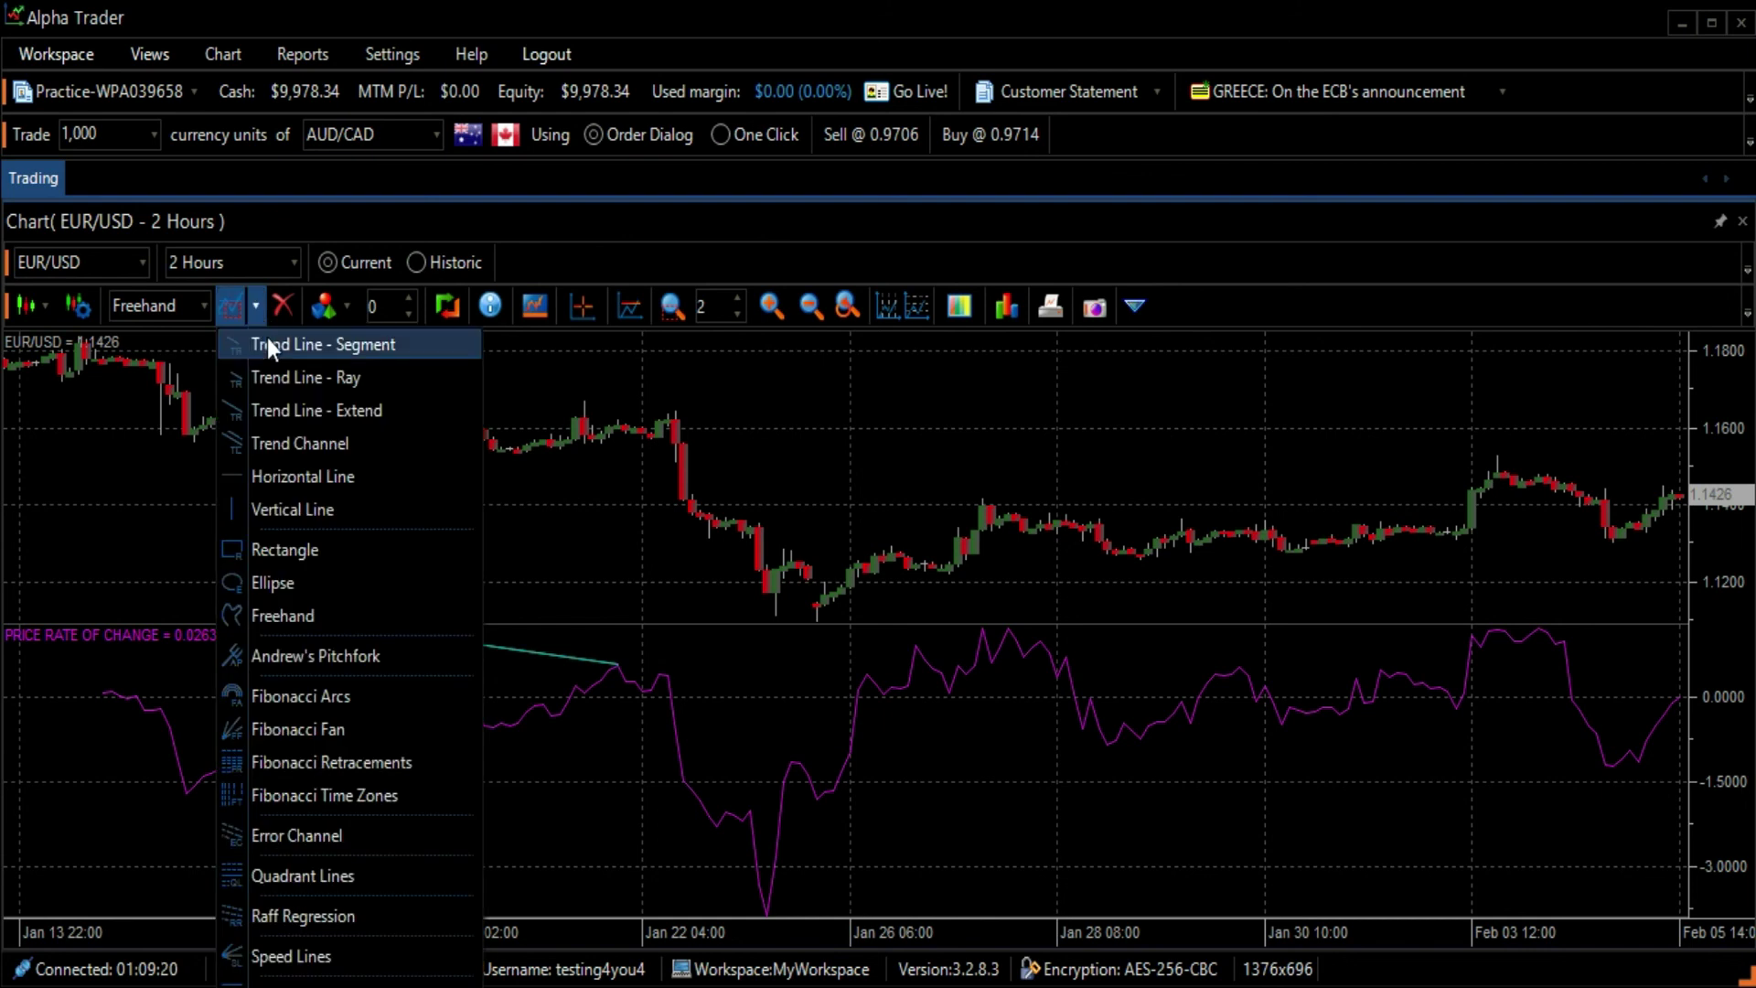
pyautogui.click(287, 343)
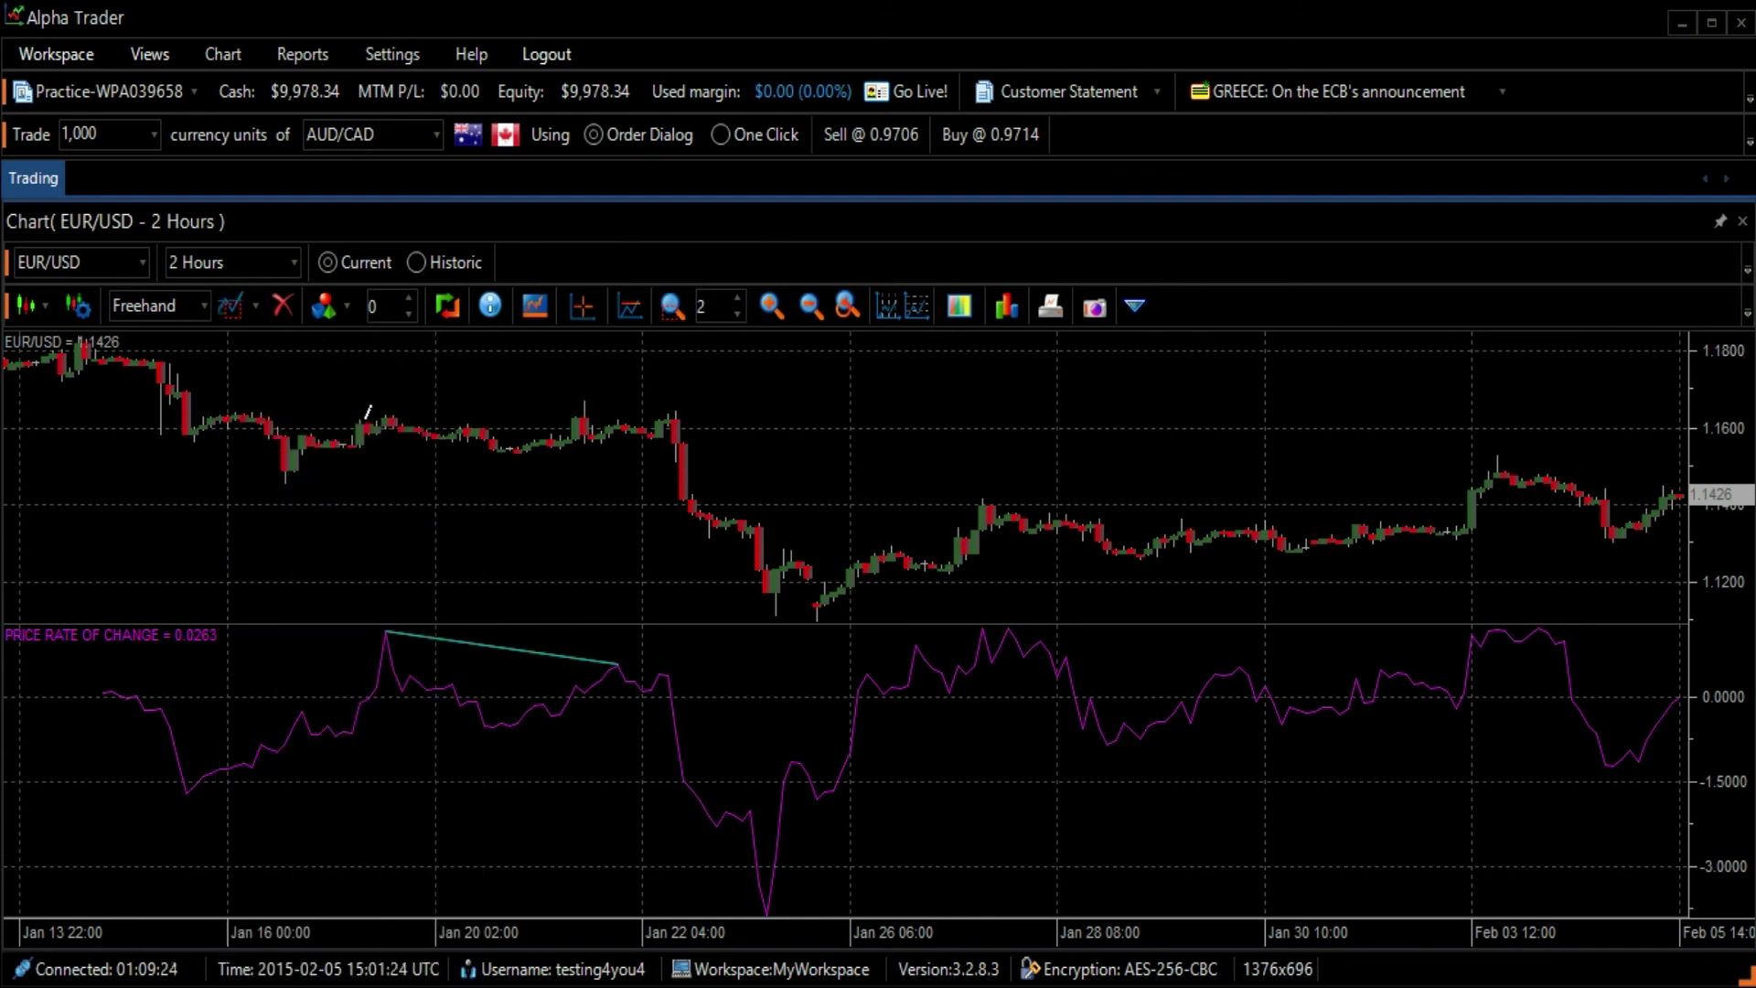
pyautogui.moveTo(361, 418); pyautogui.dragTo(585, 399)
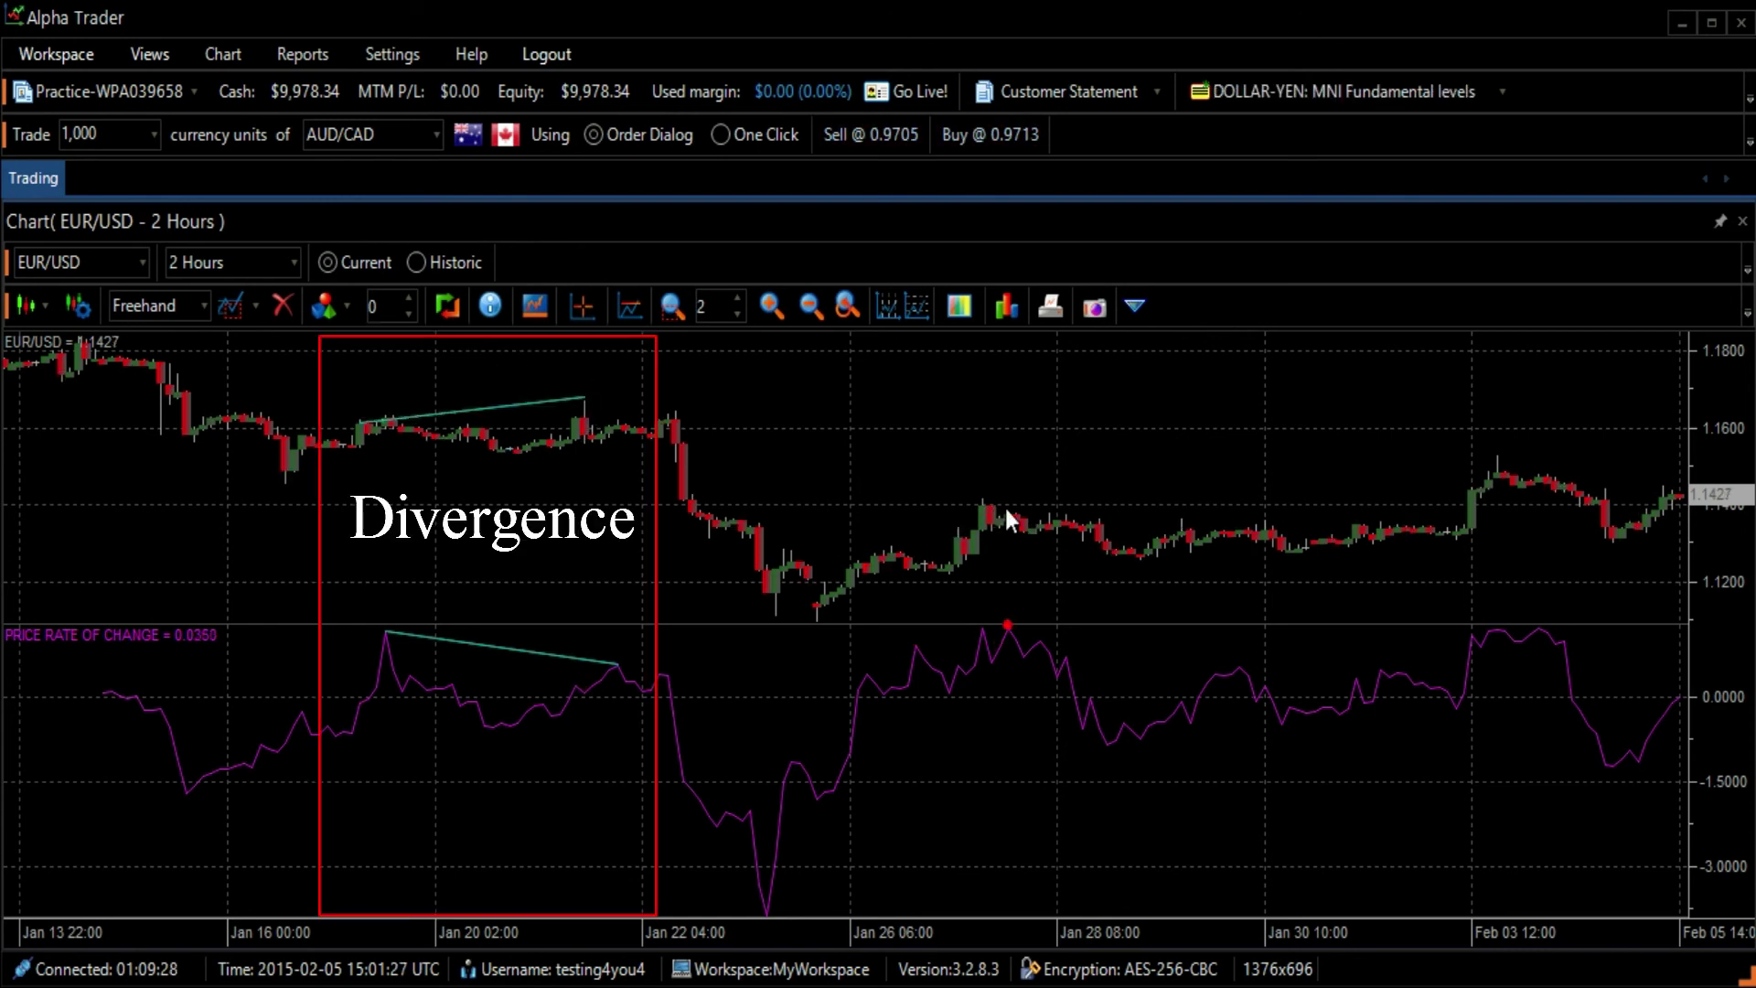